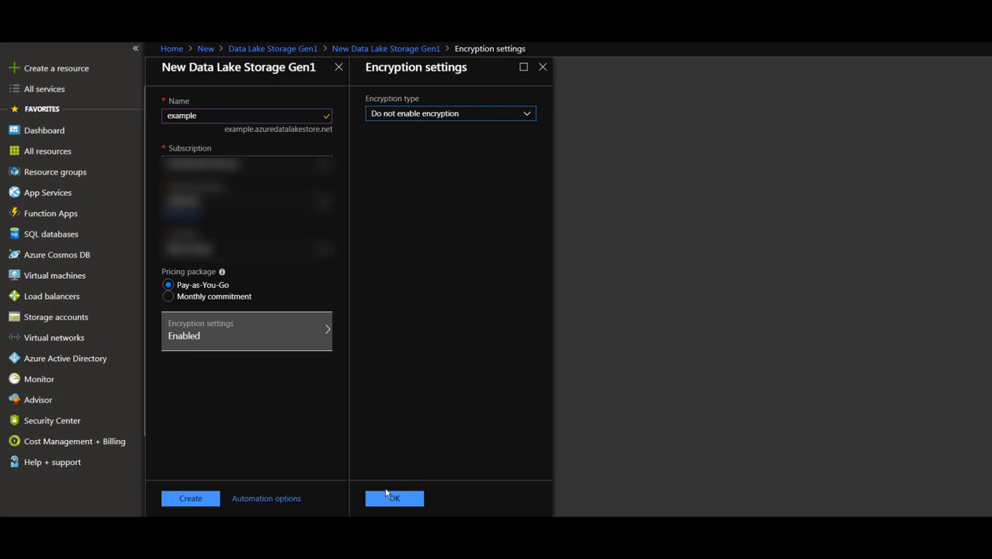
Apply the option not to enable encryption and create the Data Lake Storage Gen1 account named example
{"action": "left_click", "coordinate": [392, 498]}
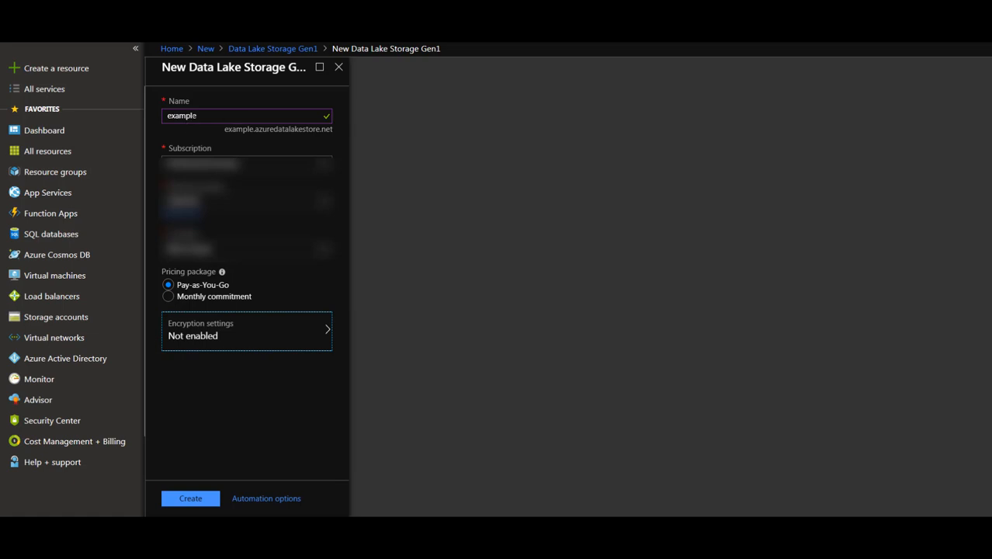
{"action": "left_click", "coordinate": [187, 499]}
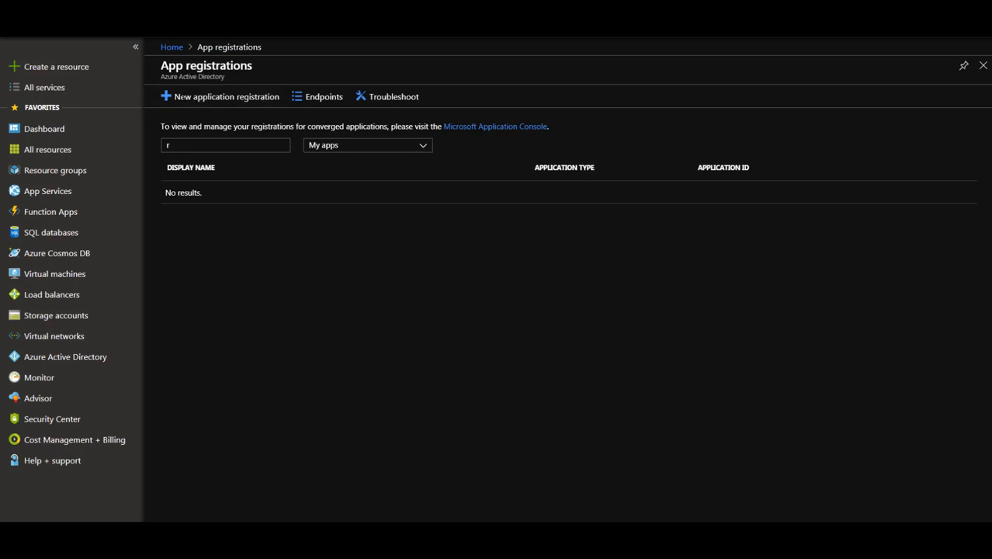
{"action": "left_click", "coordinate": [179, 98]}
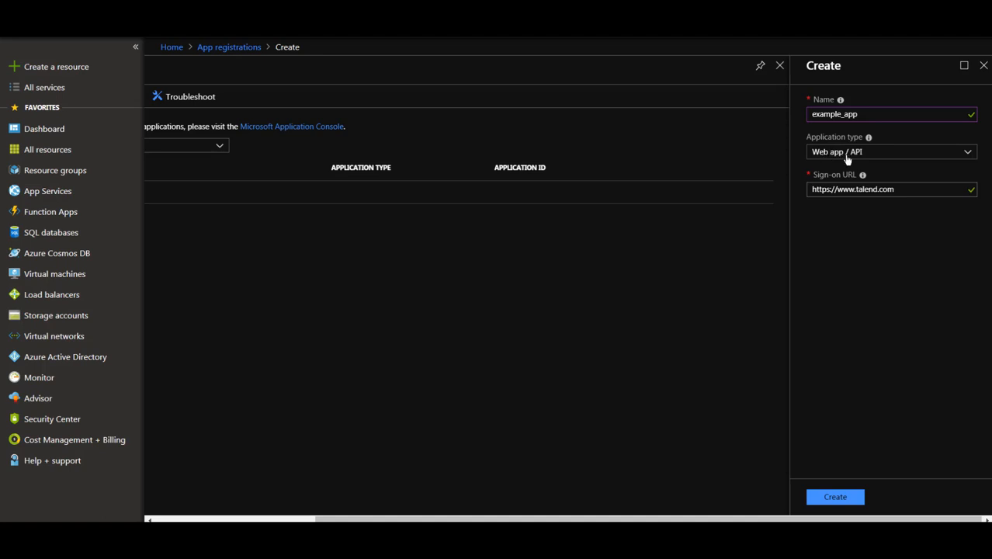
{"action": "left_click", "coordinate": [835, 499]}
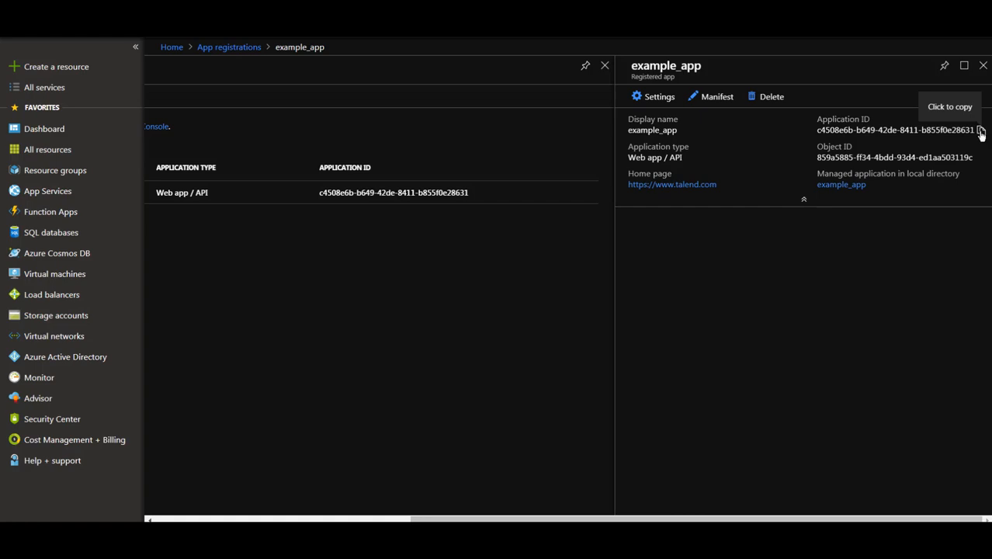
Copy the application ID of example_app into the connection notes document in Word
{"action": "left_click", "coordinate": [981, 132]}
{"action": "key", "text": "alt+Tab"}
{"action": "type", "text": "c4508e6b-b649-42de-8411-b855f0e28631"}
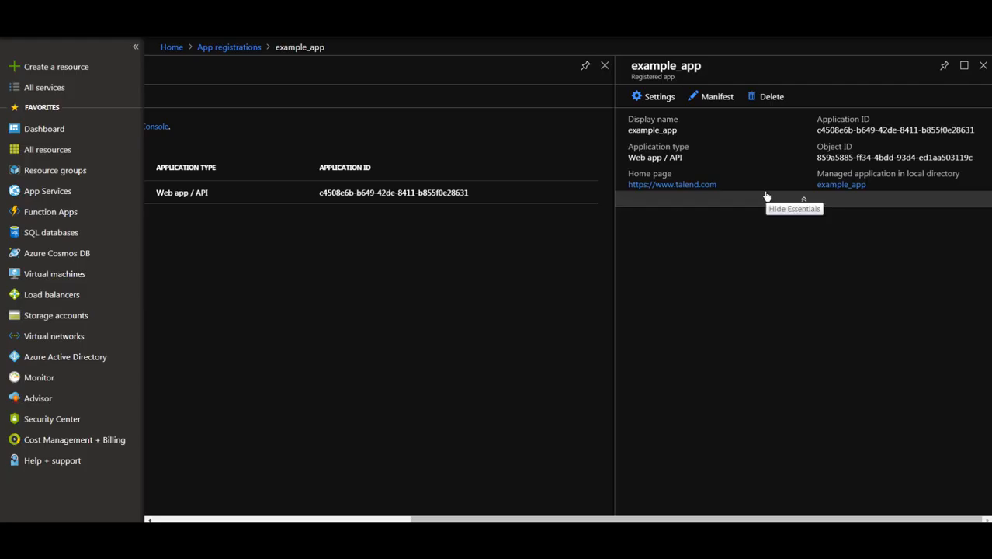
Add a key described as appKey that never expires to example_app in the Azure portal and save it
{"action": "left_click", "coordinate": [649, 98]}
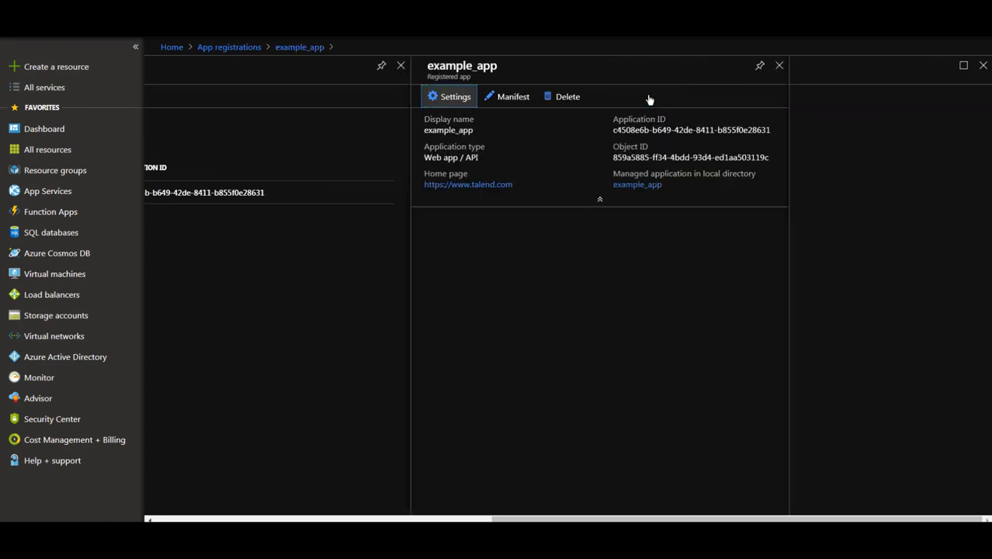
{"action": "left_click", "coordinate": [855, 275]}
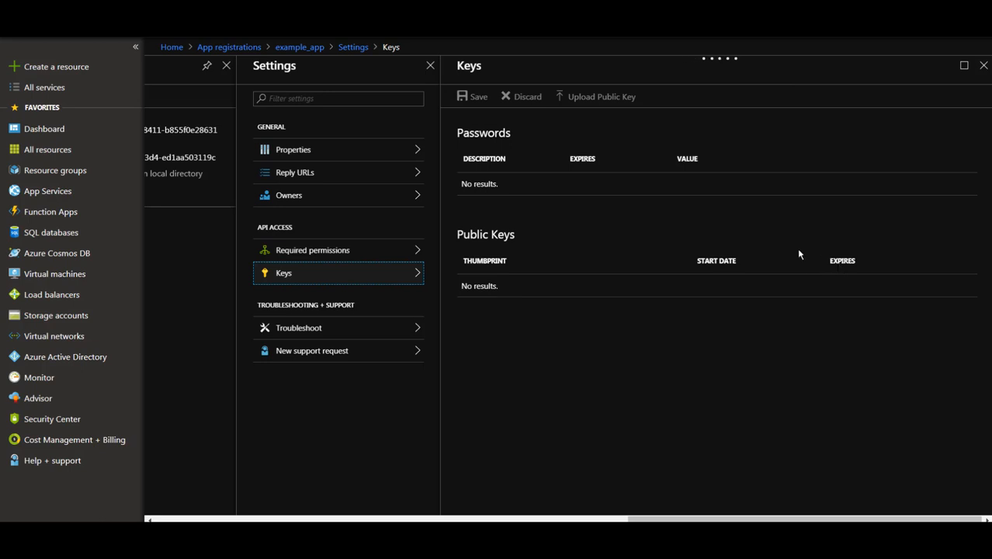
{"action": "type", "text": "appKey"}
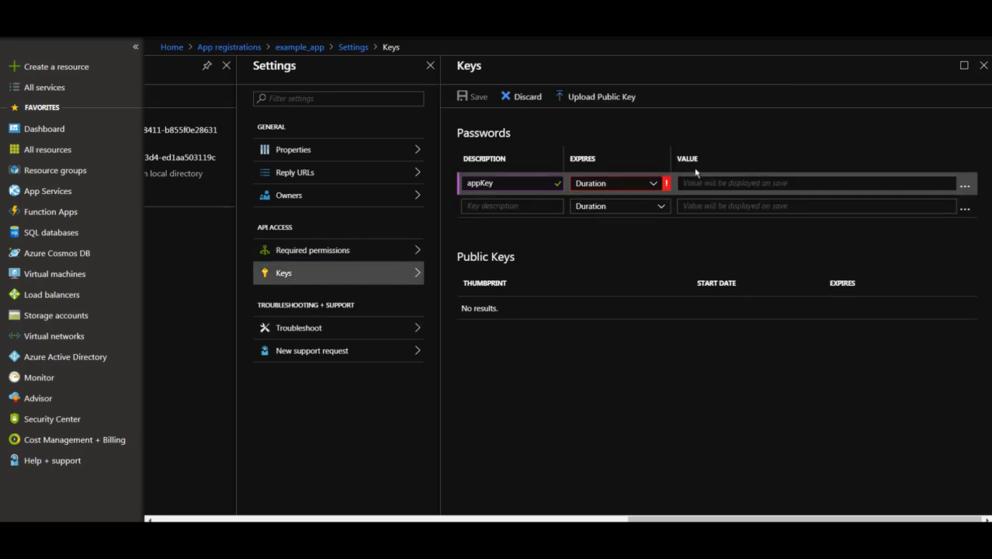
{"action": "left_click", "coordinate": [654, 186]}
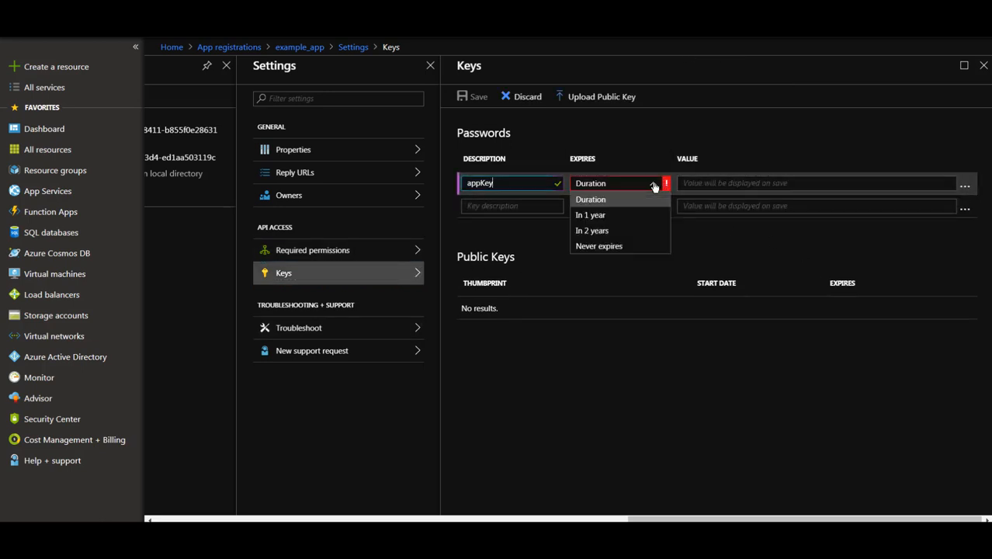
{"action": "left_click", "coordinate": [619, 248]}
{"action": "left_click", "coordinate": [474, 96]}
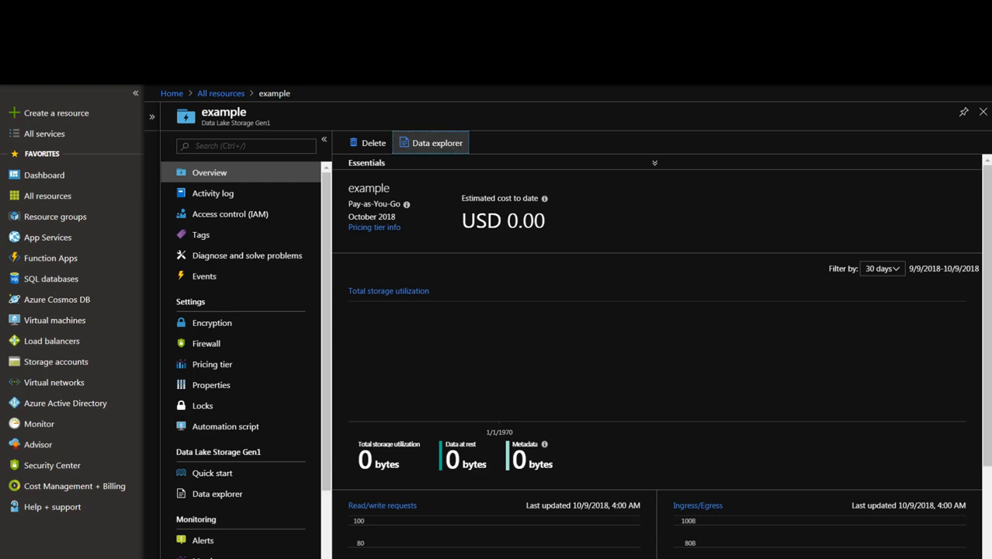
Assign example_app read, write and execute permissions on the example store's root folder and all children as an access permission entry
{"action": "left_click", "coordinate": [455, 145]}
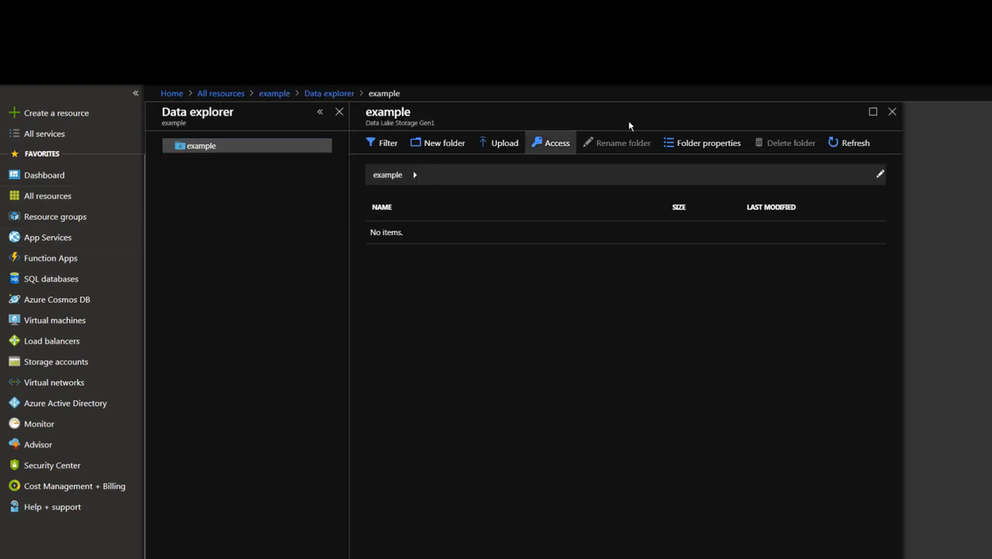
{"action": "left_click", "coordinate": [550, 146]}
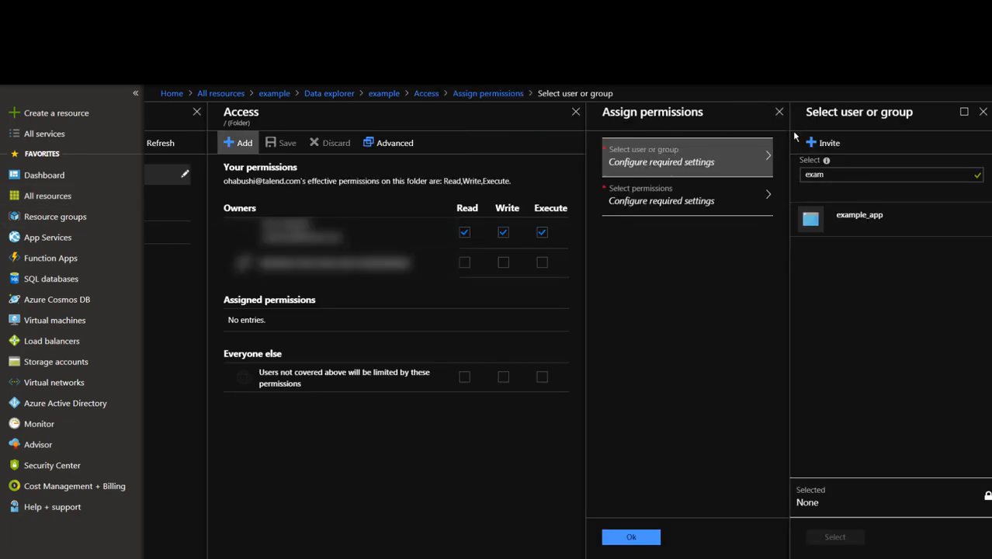
{"action": "left_click", "coordinate": [871, 225]}
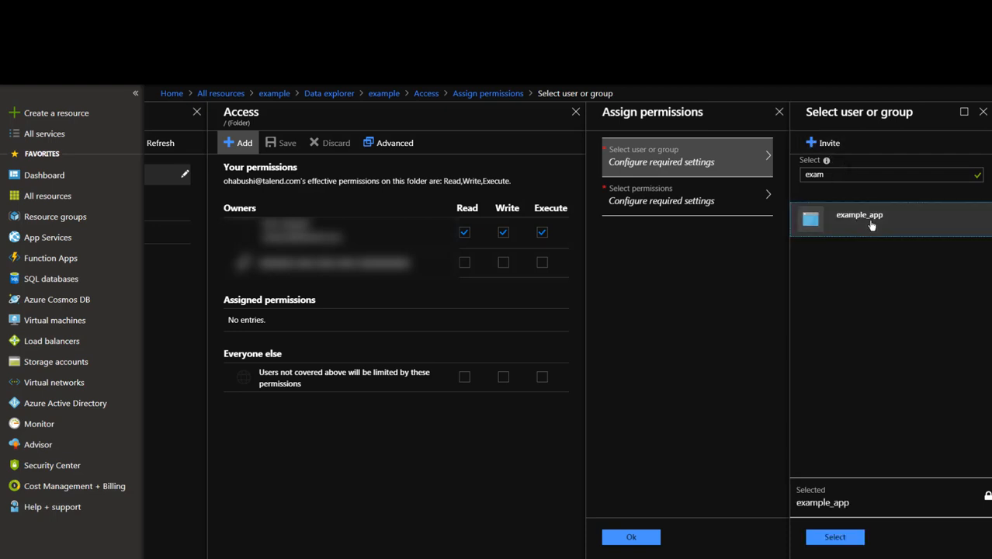
{"action": "left_click", "coordinate": [836, 544]}
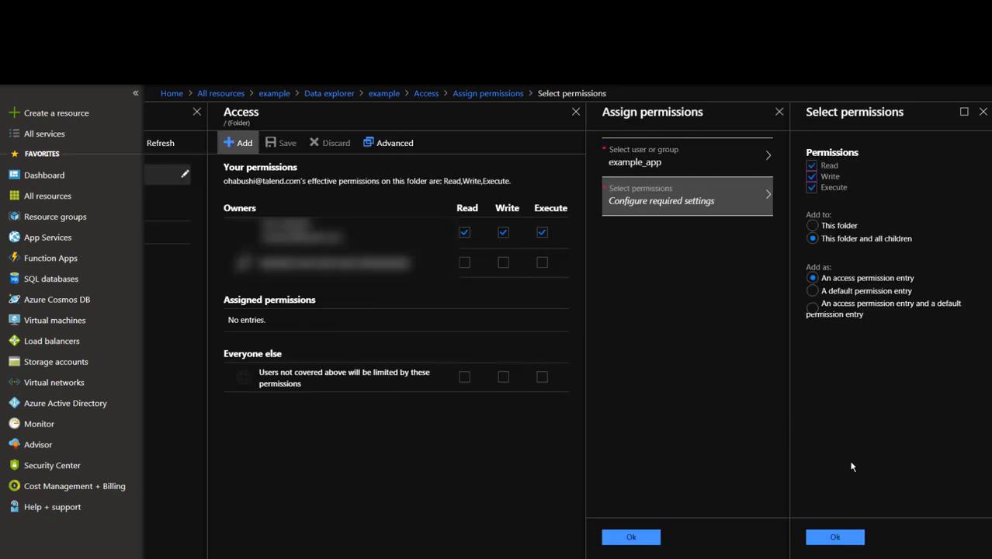
{"action": "left_click", "coordinate": [839, 539]}
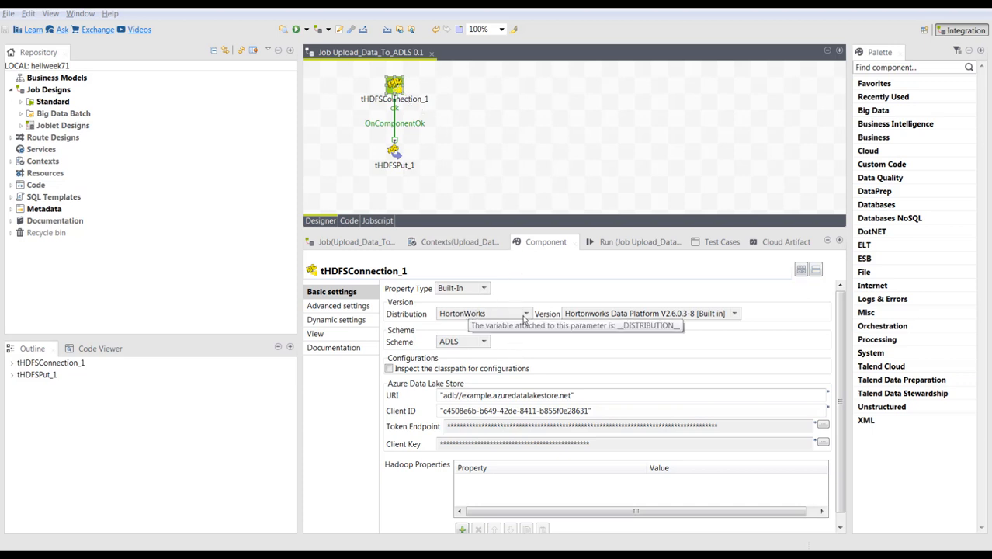
In Talend Studio, set the scheme of tHDFSConnection_1 to ADLS and check its connection details against the Word notes
{"action": "left_click", "coordinate": [483, 342]}
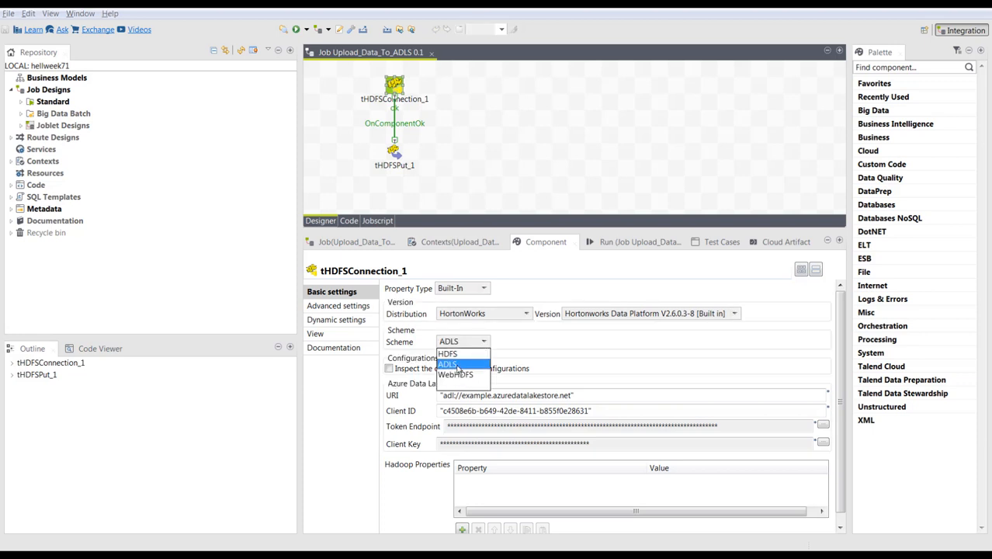
{"action": "left_click", "coordinate": [459, 368]}
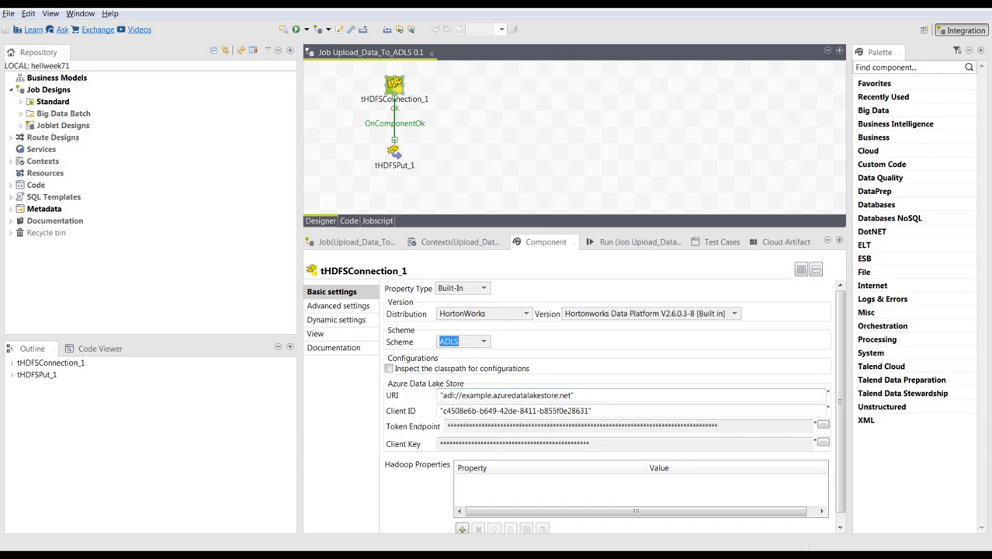
{"action": "key", "text": "alt+Tab"}
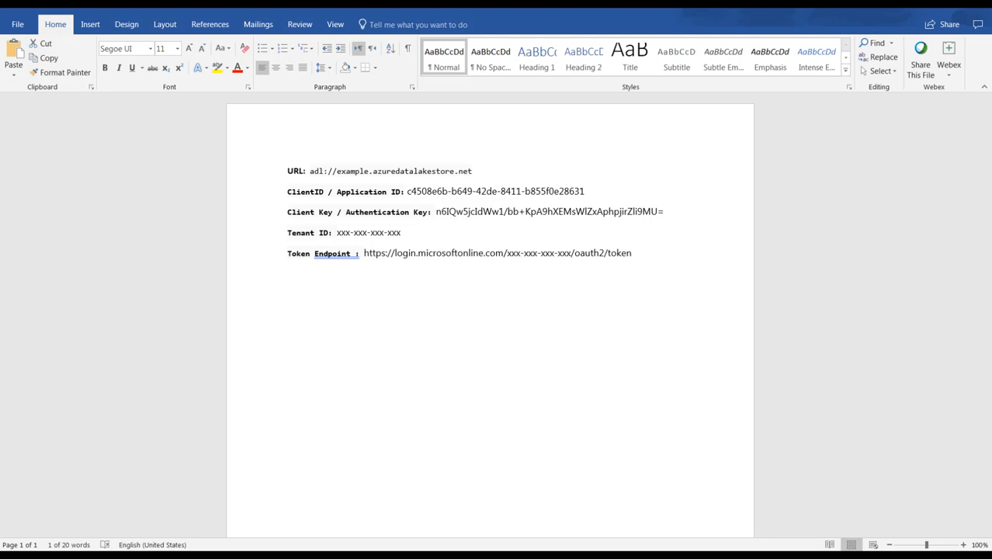
{"action": "key", "text": "alt+Tab"}
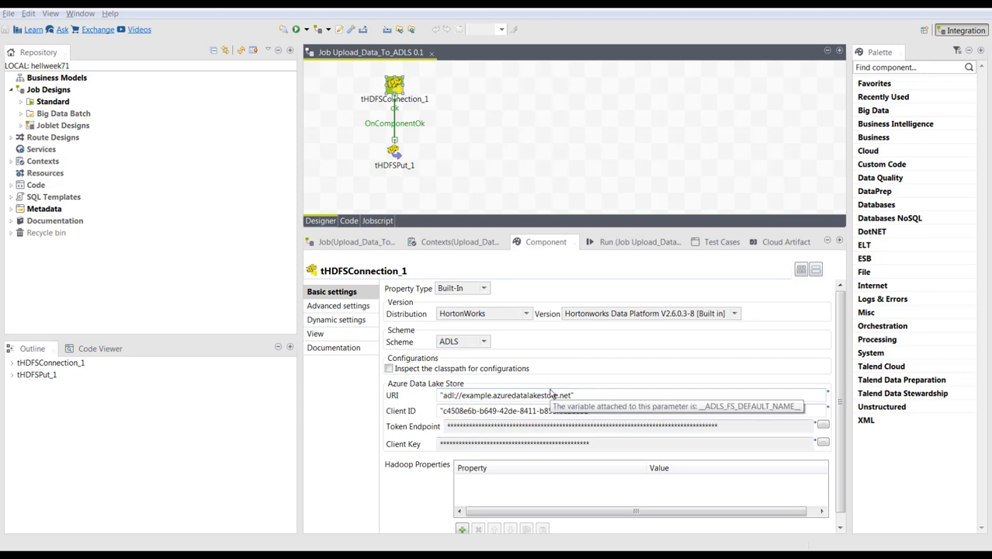
Review the upload settings of tHDFSPut_1 and open the run view of the Upload_Data_To_ADLS job
{"action": "left_click", "coordinate": [395, 153]}
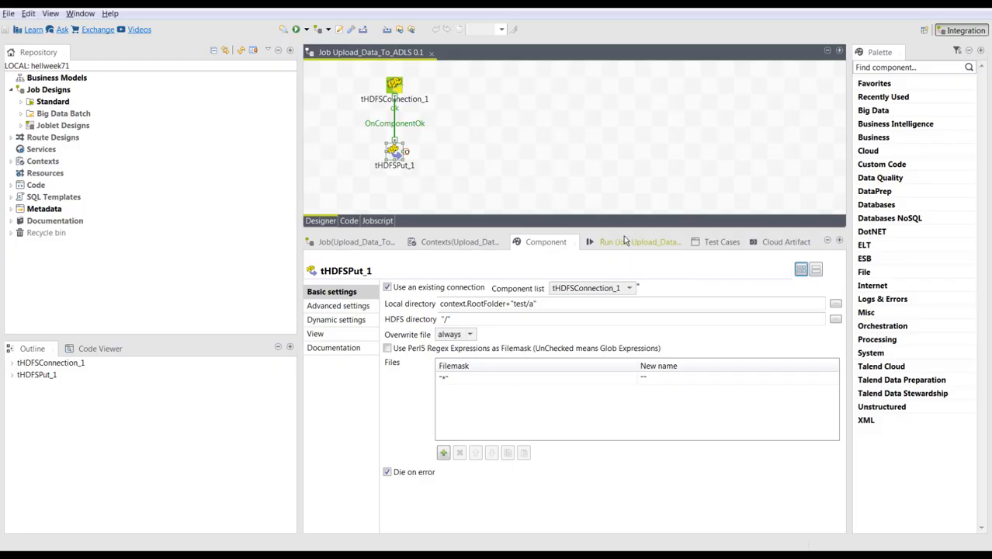
{"action": "left_click", "coordinate": [626, 242]}
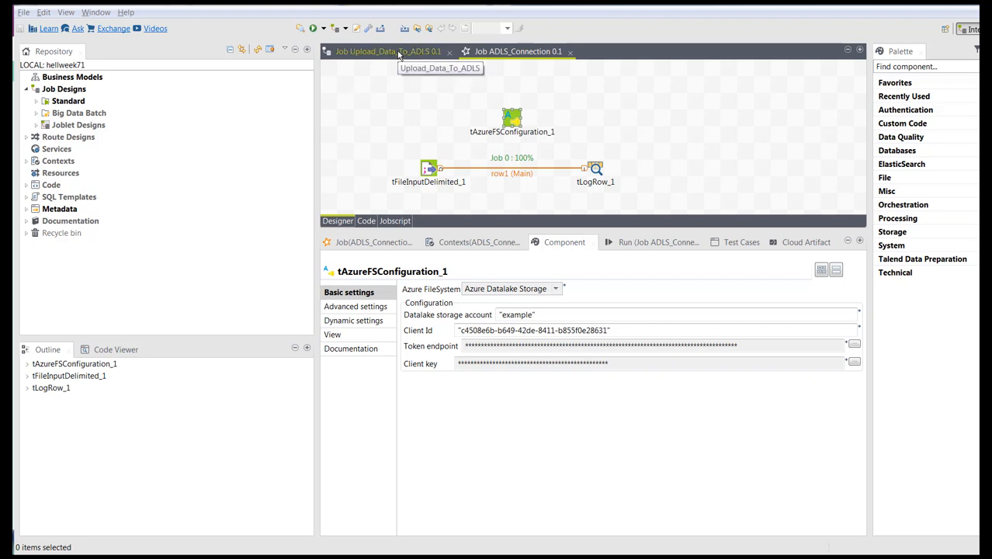
View the options for creating a Big Data Batch job and return to the ADLS_Connection job
{"action": "right_click", "coordinate": [88, 116]}
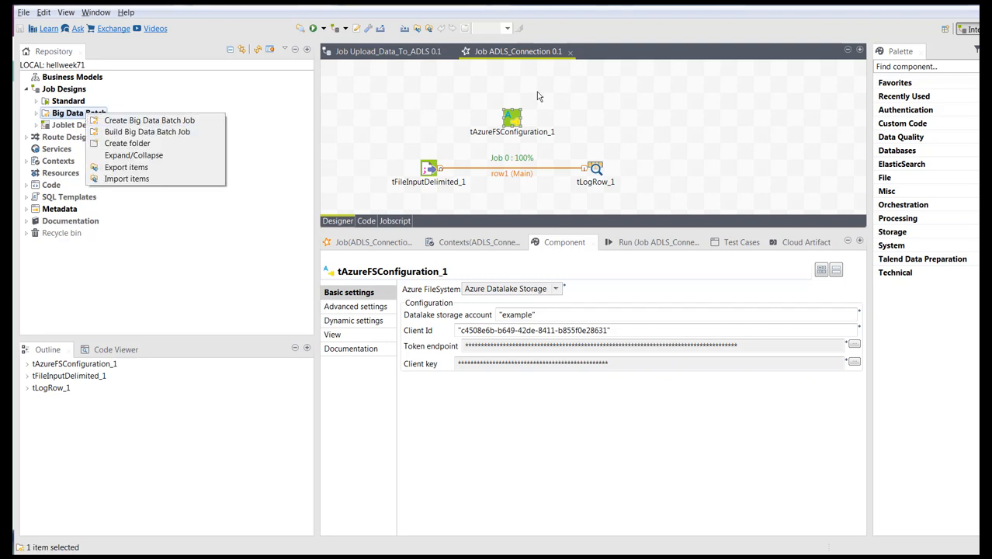
{"action": "left_click", "coordinate": [538, 52]}
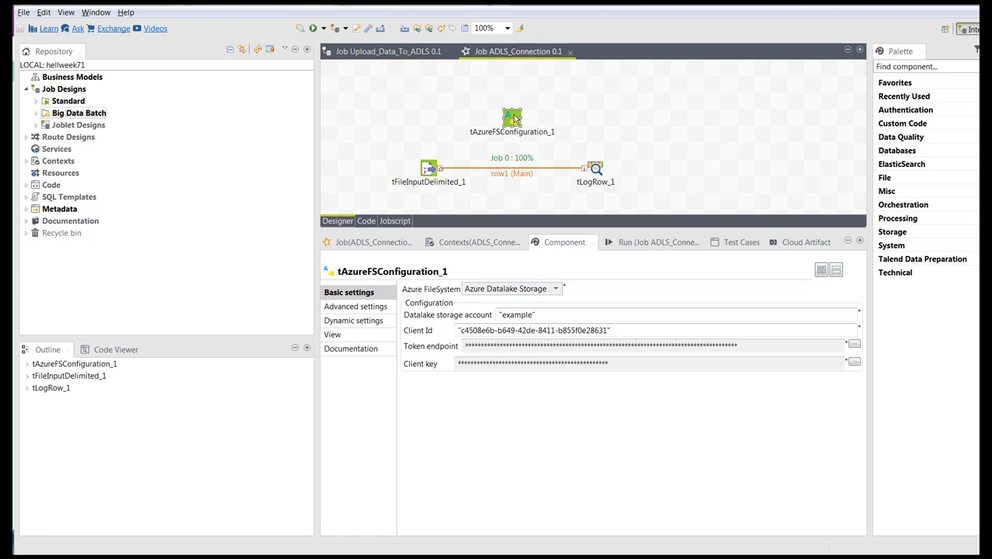
Review the available Azure file systems and the Data Lake connection settings of tAzureFSConfiguration_1
{"action": "left_click", "coordinate": [556, 289]}
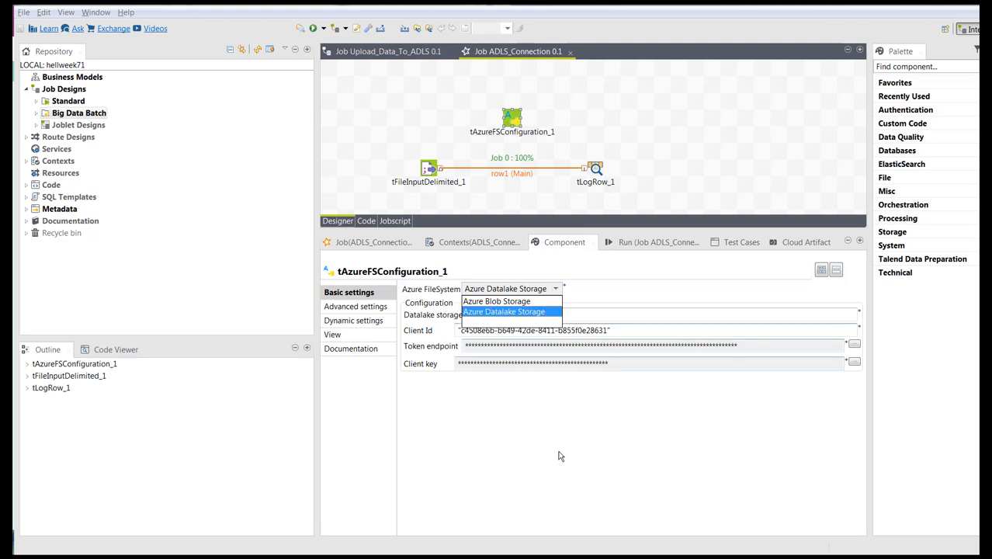
{"action": "left_click", "coordinate": [691, 99]}
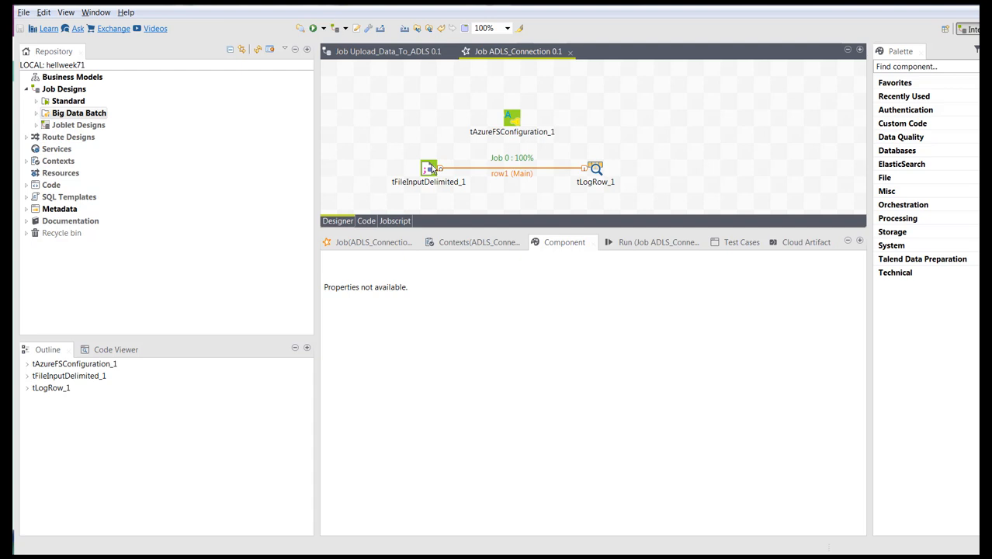
{"action": "left_click", "coordinate": [501, 122]}
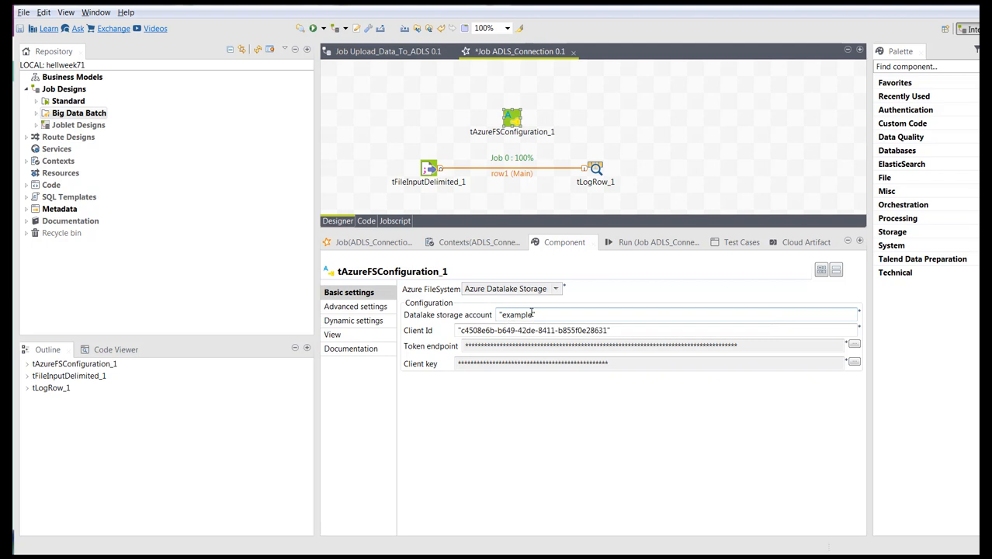
Review the storage and file settings of tFileInputDelimited_1 and open the Spark configuration of the ADLS_Connection job
{"action": "left_click", "coordinate": [429, 168]}
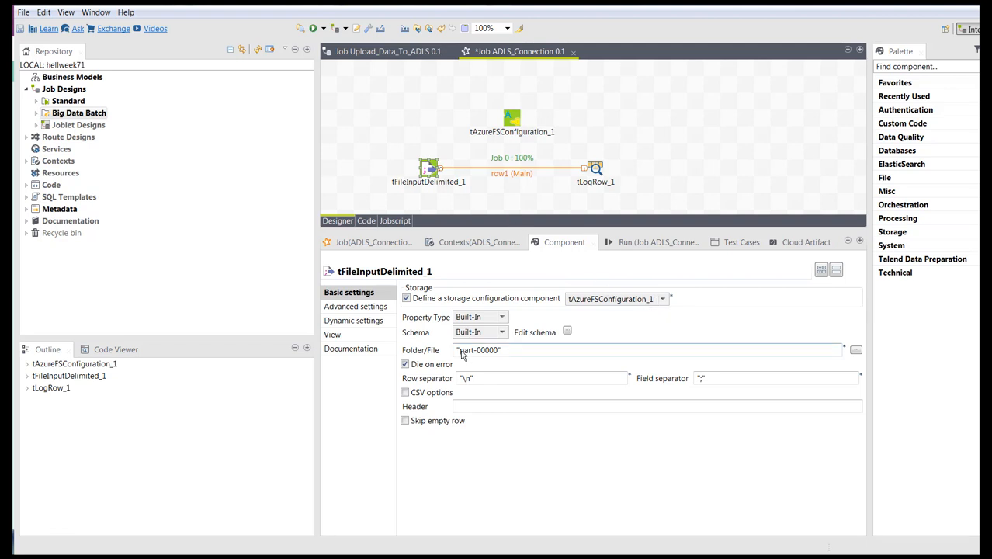
{"action": "left_click", "coordinate": [651, 244]}
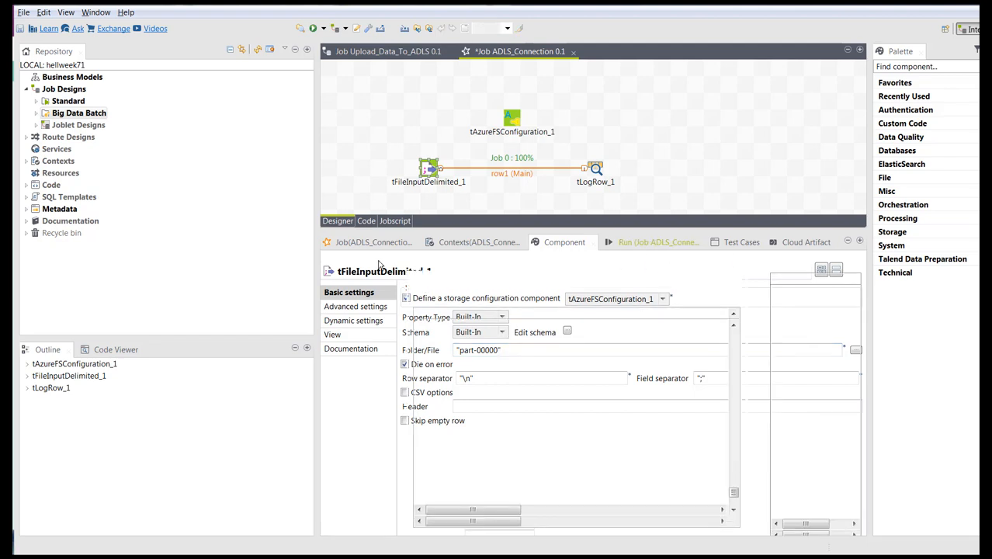
{"action": "left_click", "coordinate": [361, 307]}
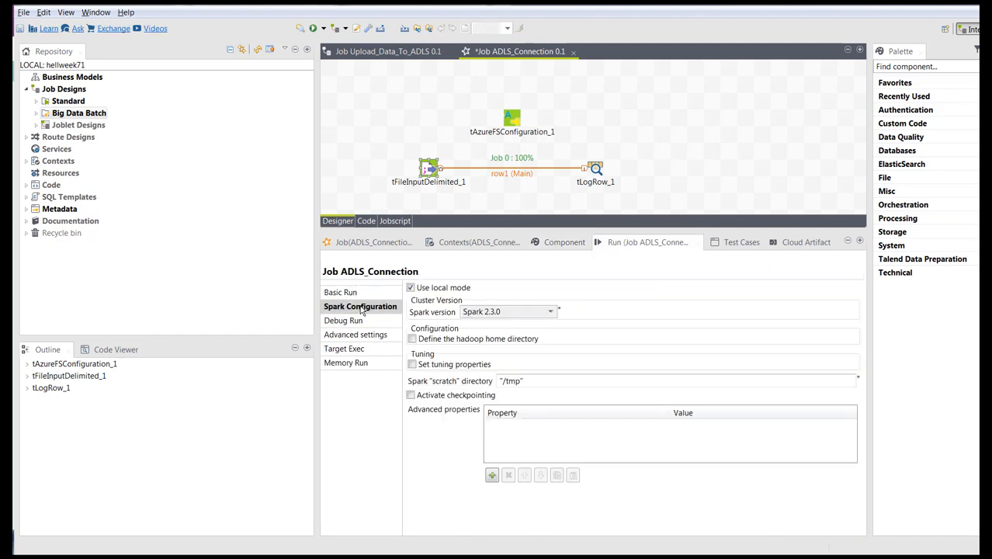